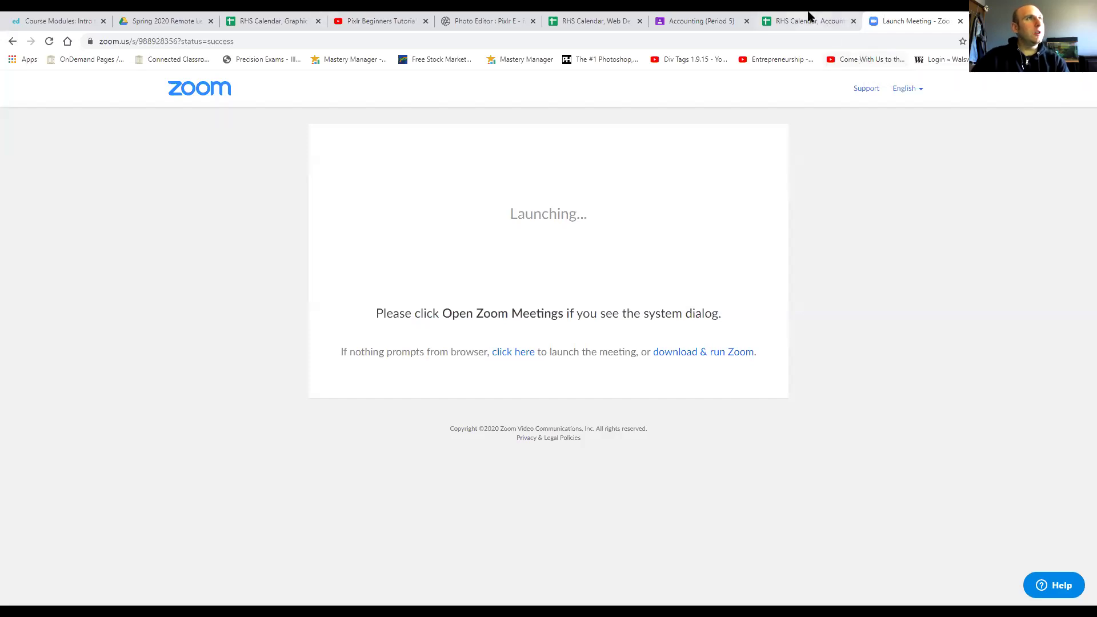
Step: Switch to the Accounting (Period 5) class stream page
click(713, 17)
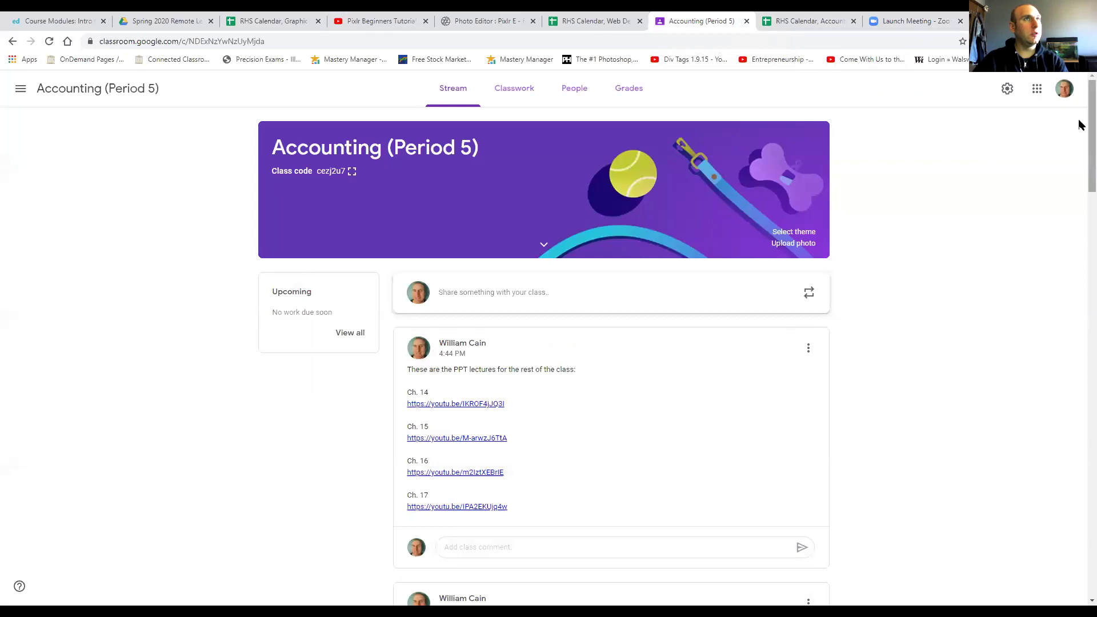
mouse_move(1082, 124)
mouse_down()
mouse_move(1082, 294)
mouse_move(1083, 272)
mouse_up()
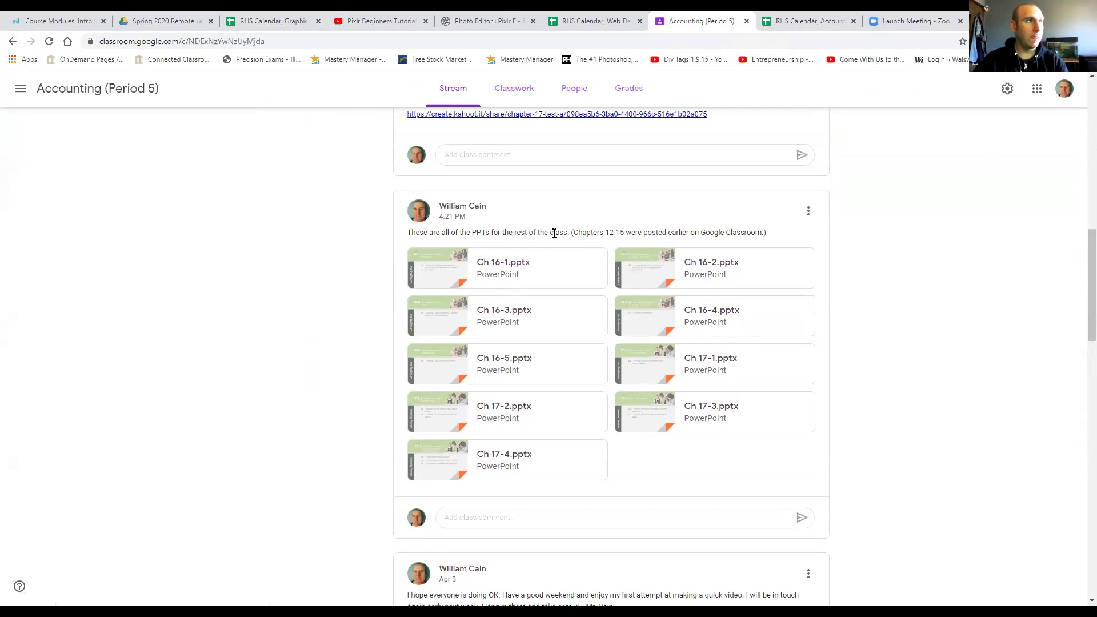
scroll(826, 309, down, 5)
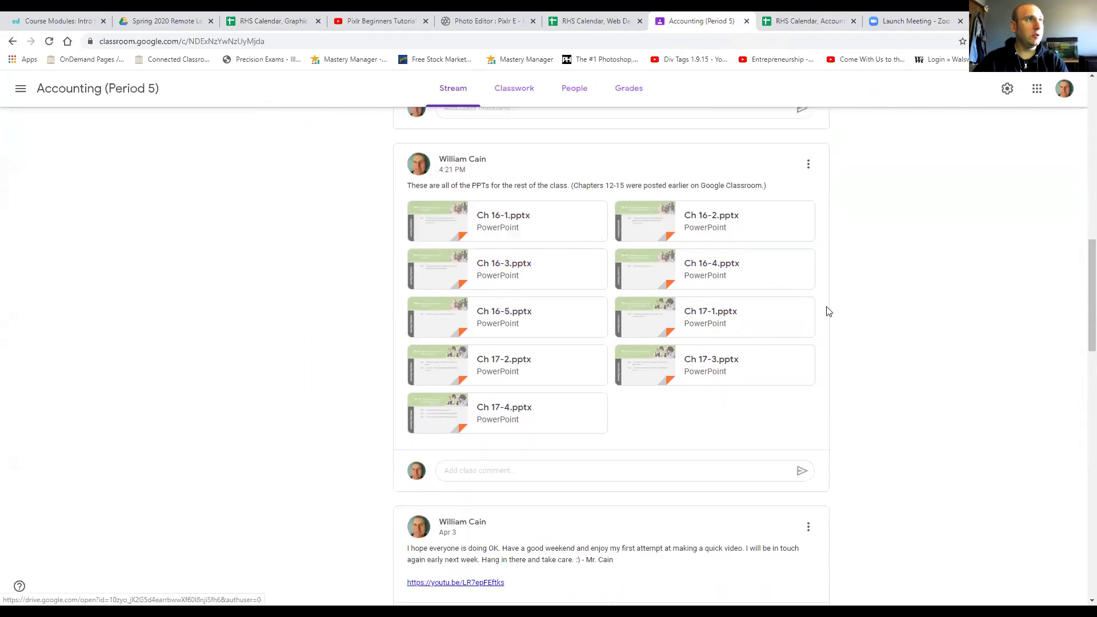
scroll(828, 311, down, 5)
scroll(827, 312, down, 1)
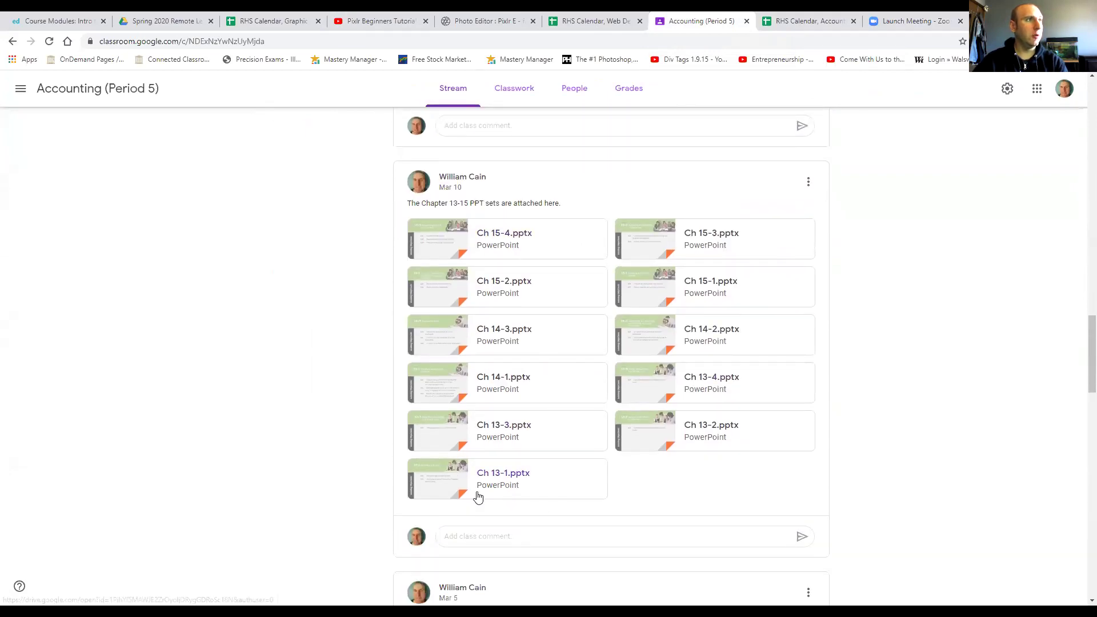
scroll(700, 453, up, 3)
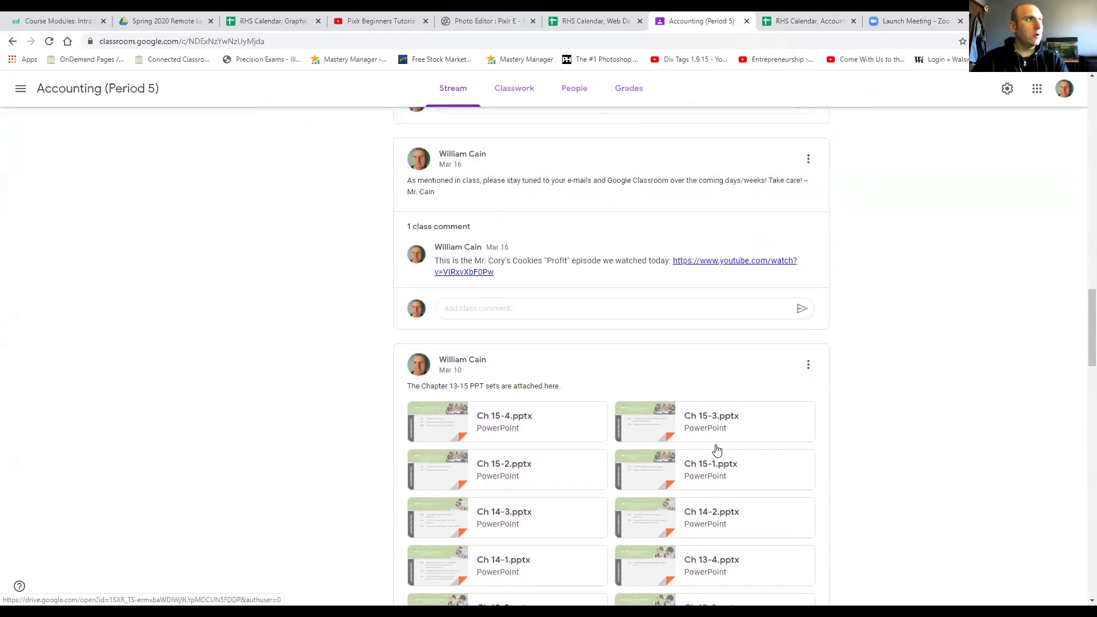
scroll(668, 439, up, 1)
scroll(667, 440, up, 1)
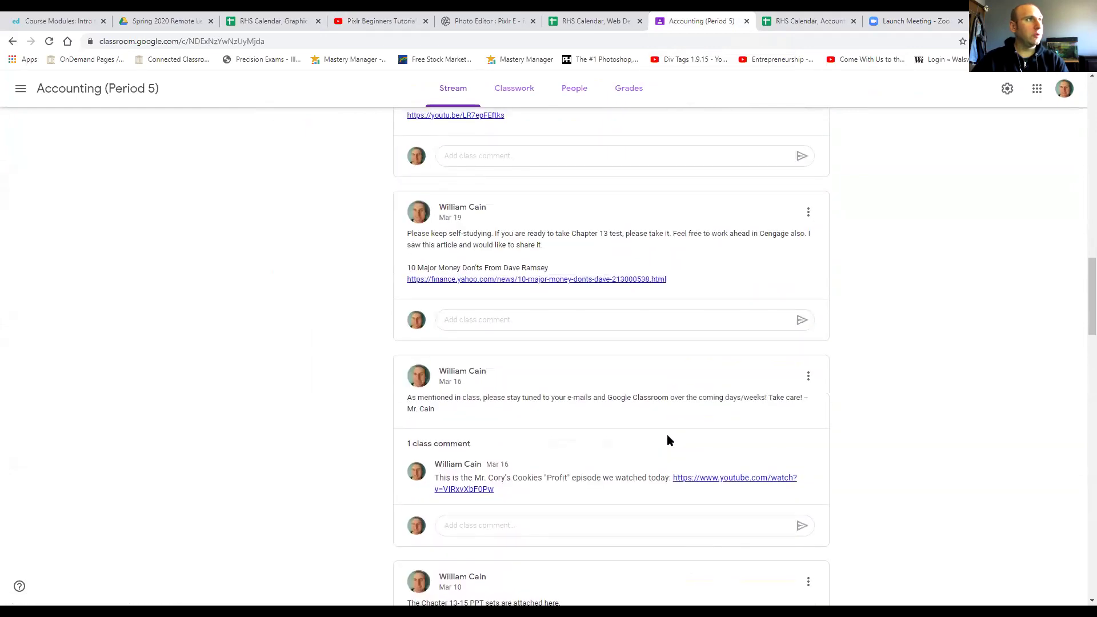
scroll(667, 440, up, 1)
scroll(668, 440, up, 1)
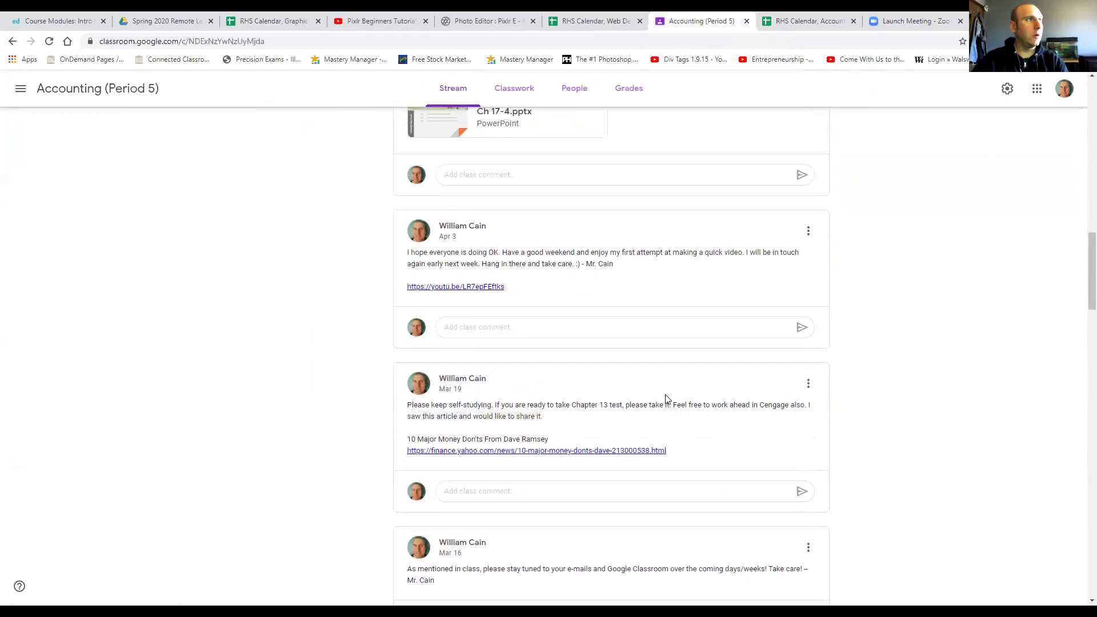
scroll(668, 400, up, 1)
scroll(667, 400, up, 1)
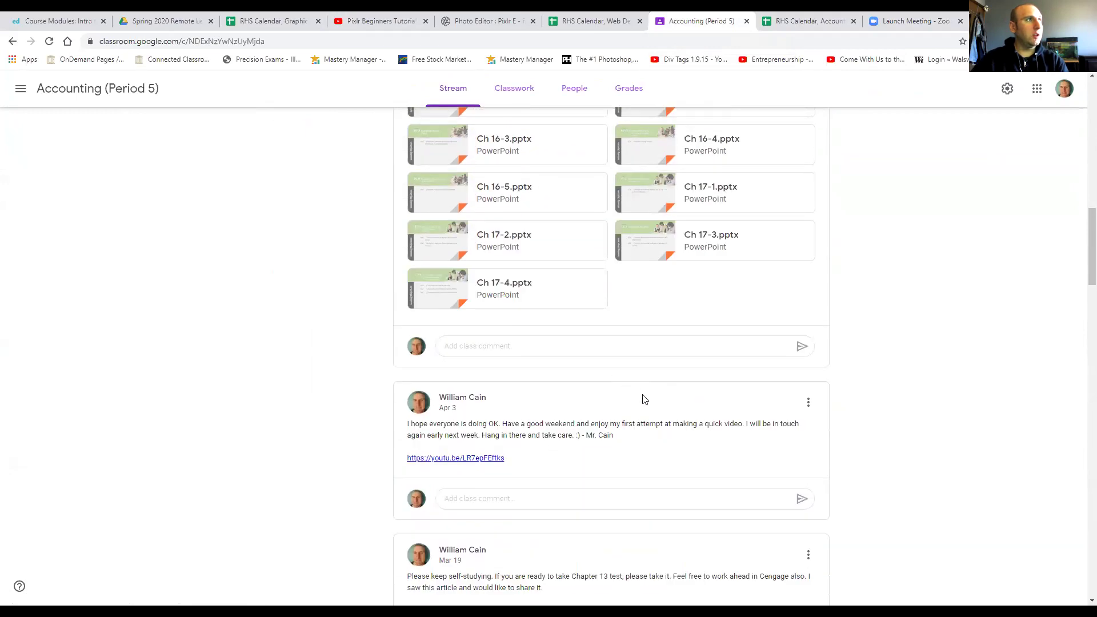
scroll(648, 403, up, 1)
scroll(649, 404, up, 1)
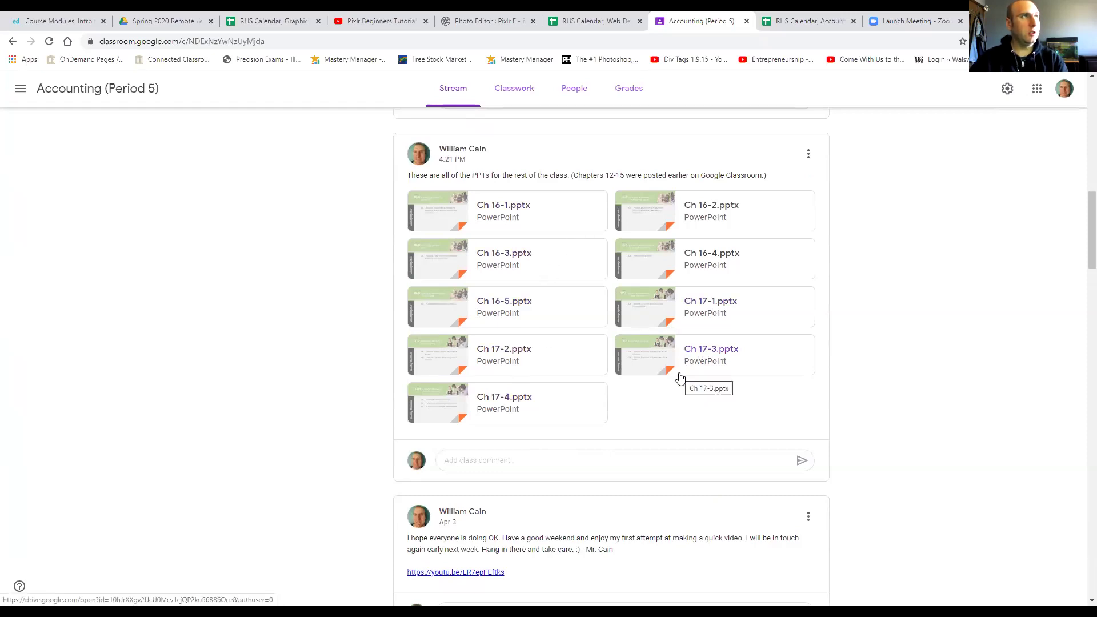
scroll(680, 378, up, 1)
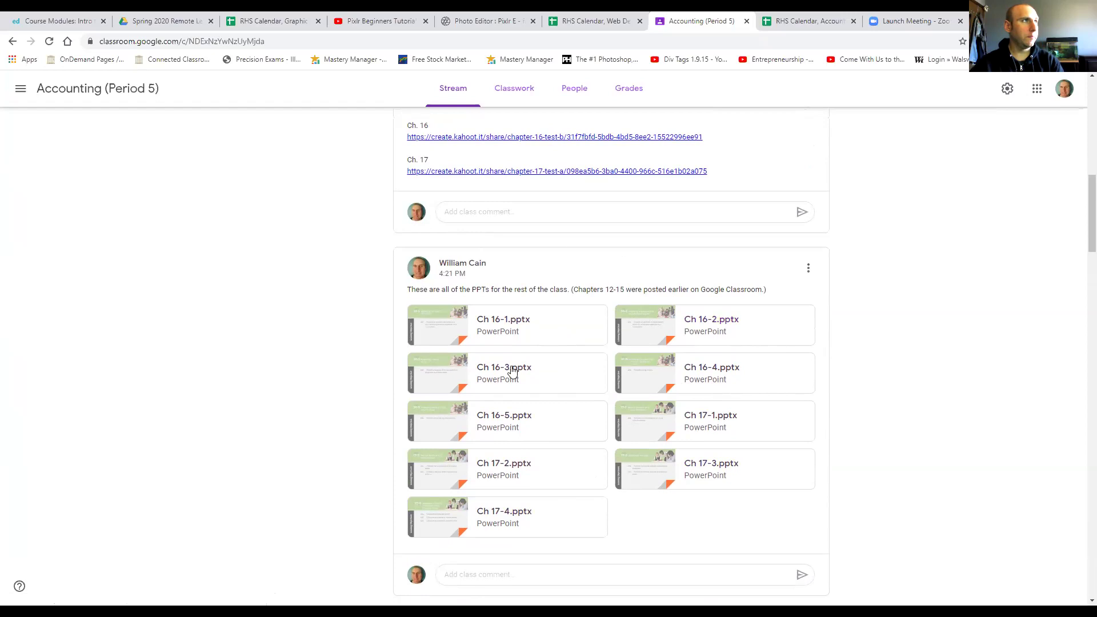
scroll(512, 388, up, 1)
scroll(586, 419, up, 2)
scroll(598, 419, up, 1)
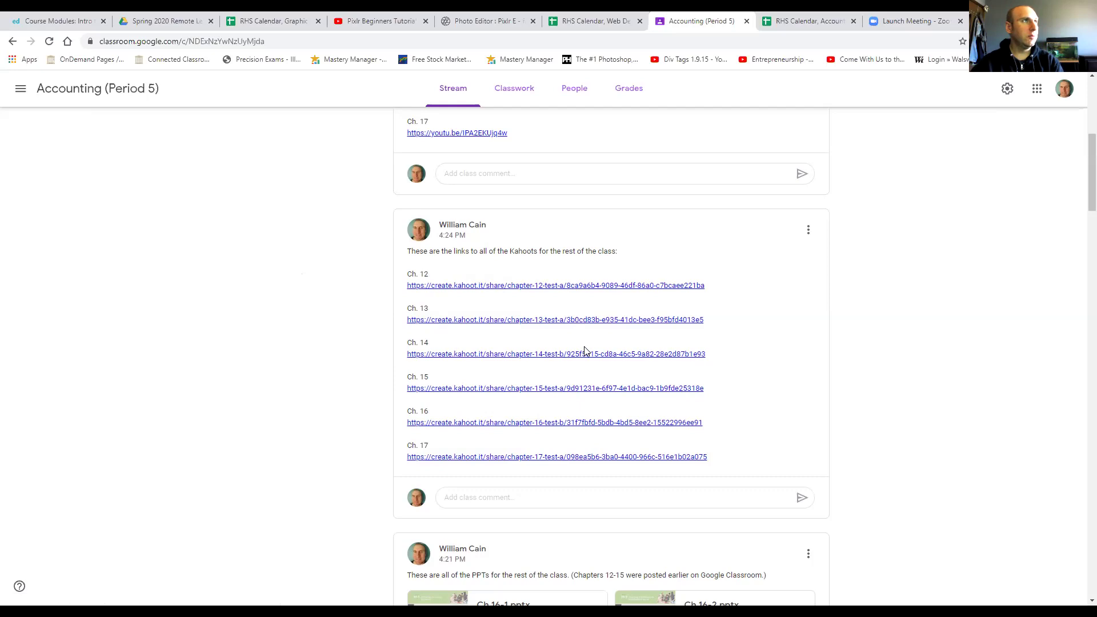
scroll(584, 347, up, 1)
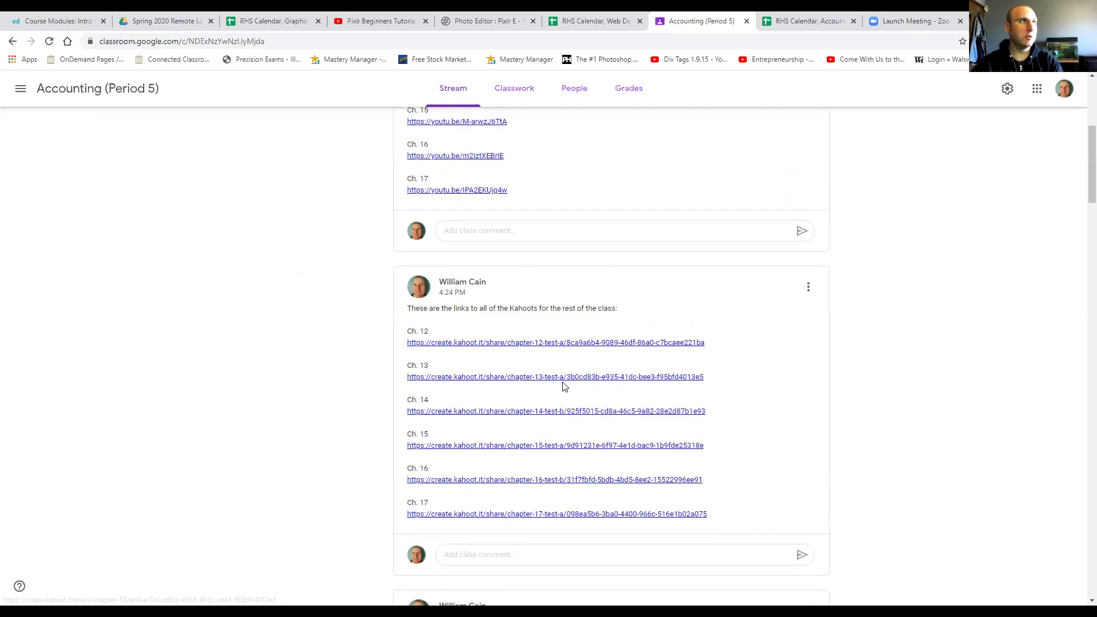
scroll(565, 387, up, 1)
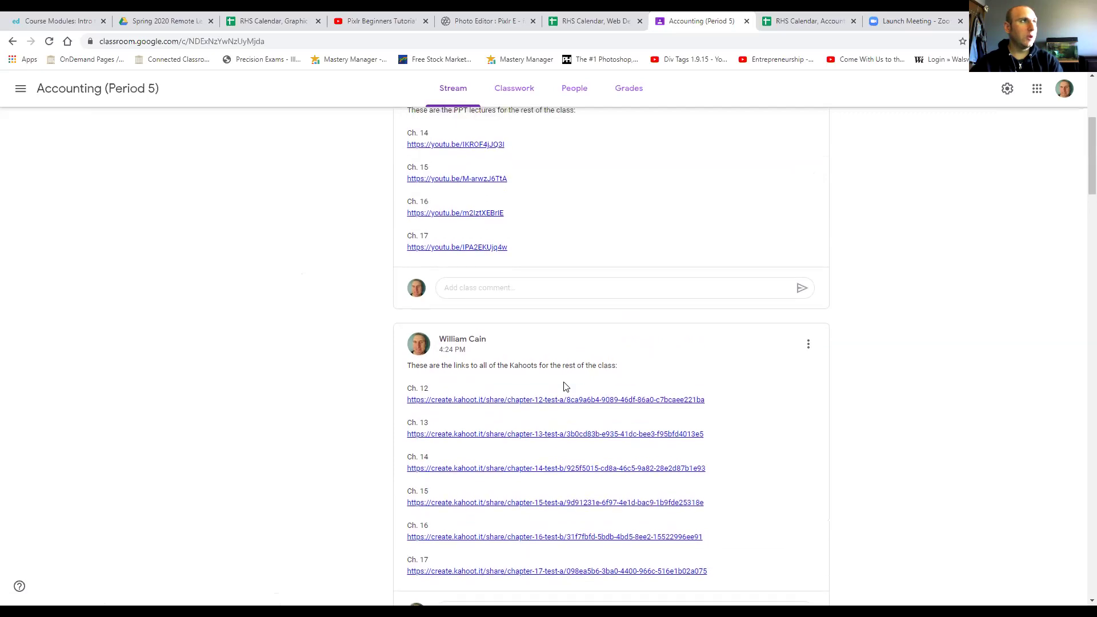
scroll(565, 387, up, 1)
scroll(565, 387, up, 1)
scroll(564, 386, up, 1)
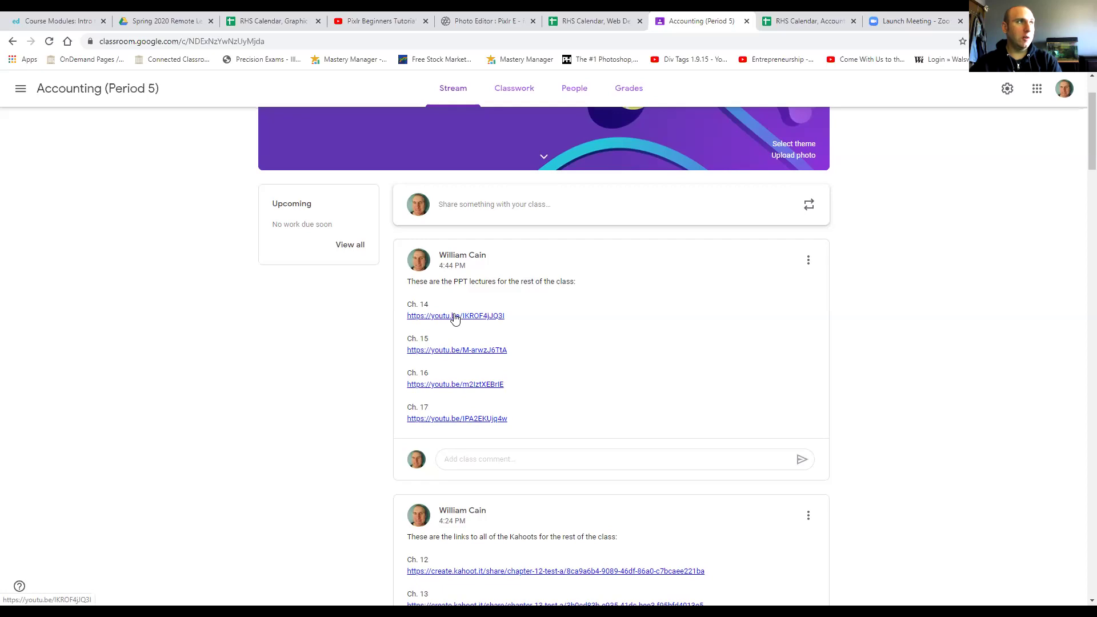
click(435, 327)
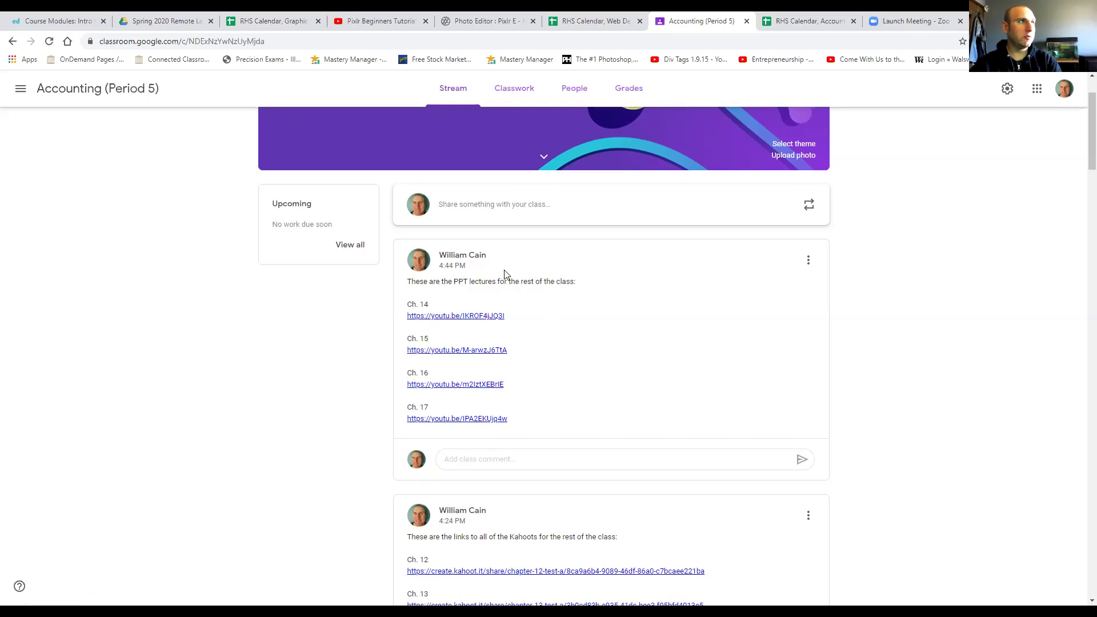
scroll(504, 275, down, 1)
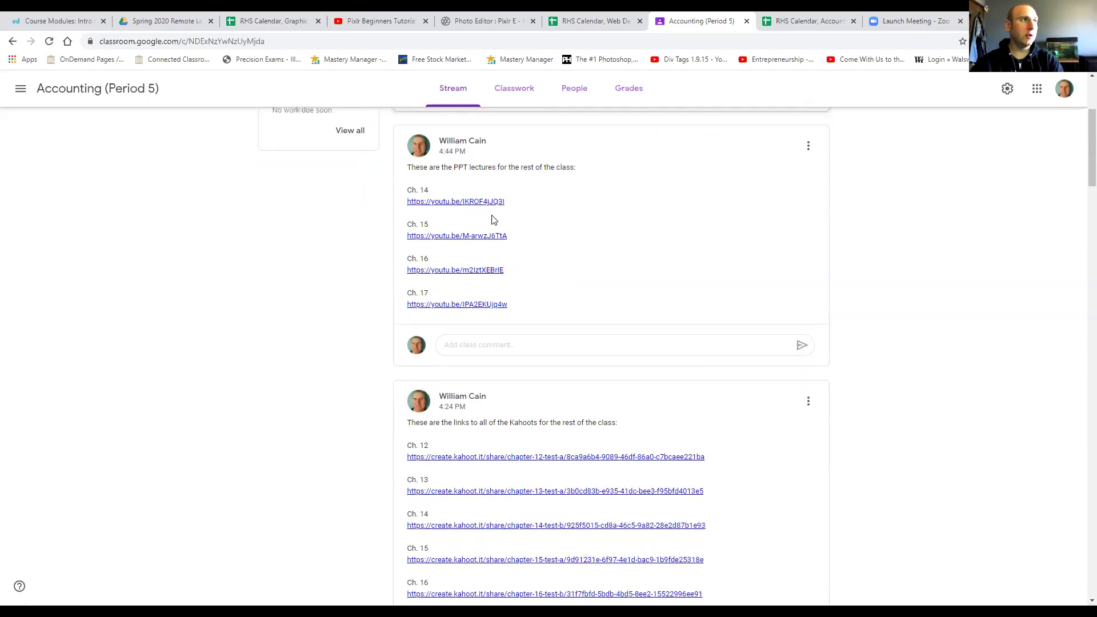
scroll(620, 362, down, 1)
scroll(549, 365, down, 1)
scroll(667, 385, down, 2)
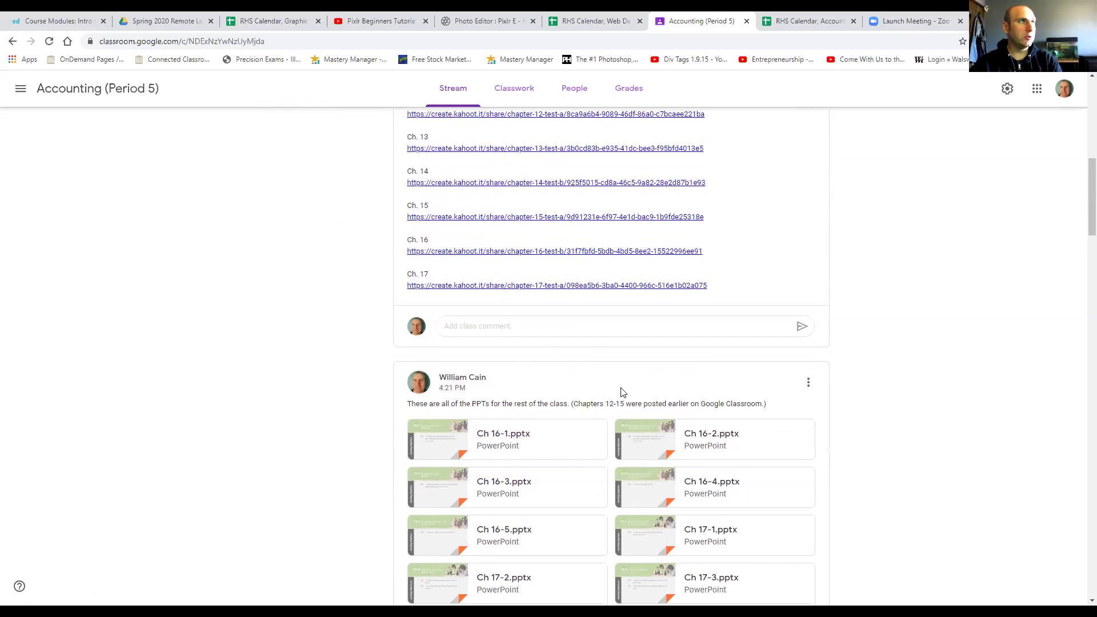
scroll(624, 394, up, 1)
scroll(624, 393, up, 1)
scroll(624, 394, up, 3)
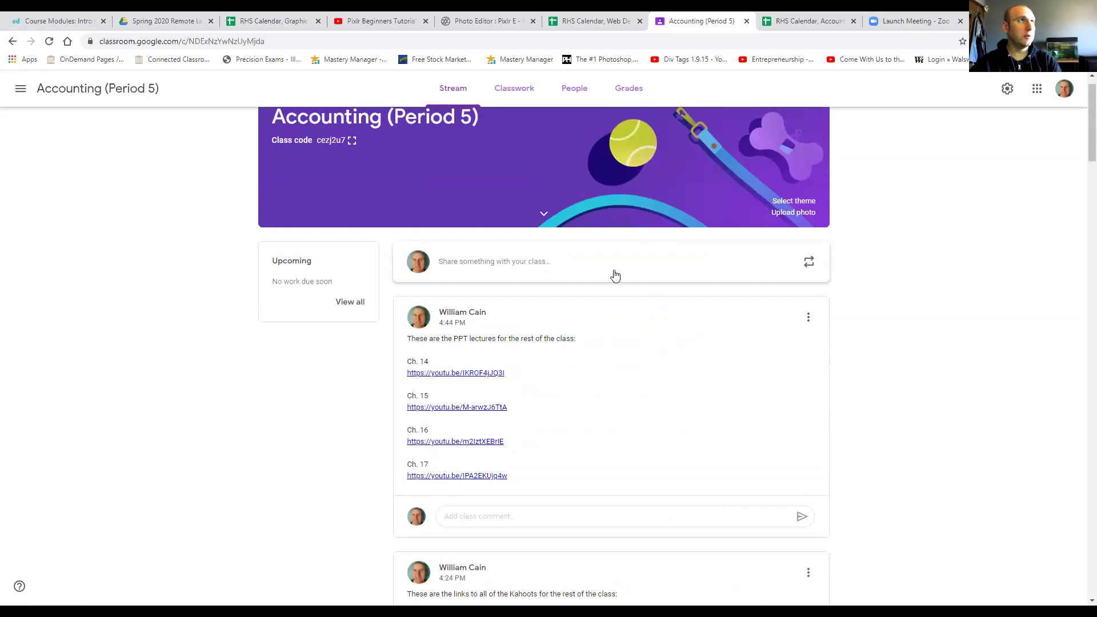
Step: On the RHS Accounting calendar, select the Chapter 13 Kahoot cell B6 and test days C6:D6
click(770, 22)
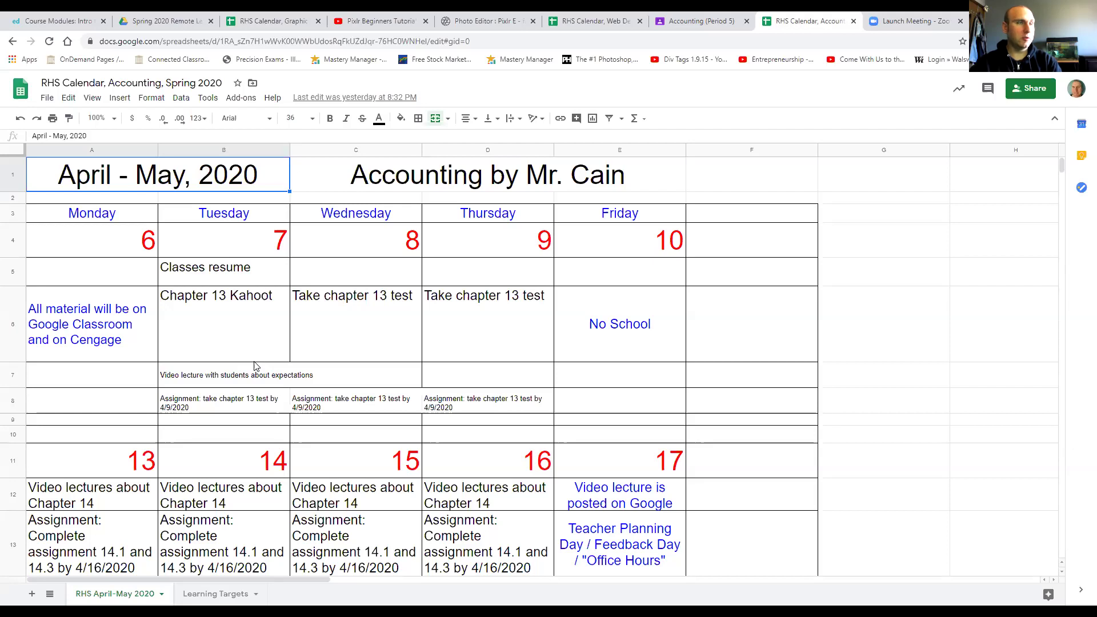
click(254, 312)
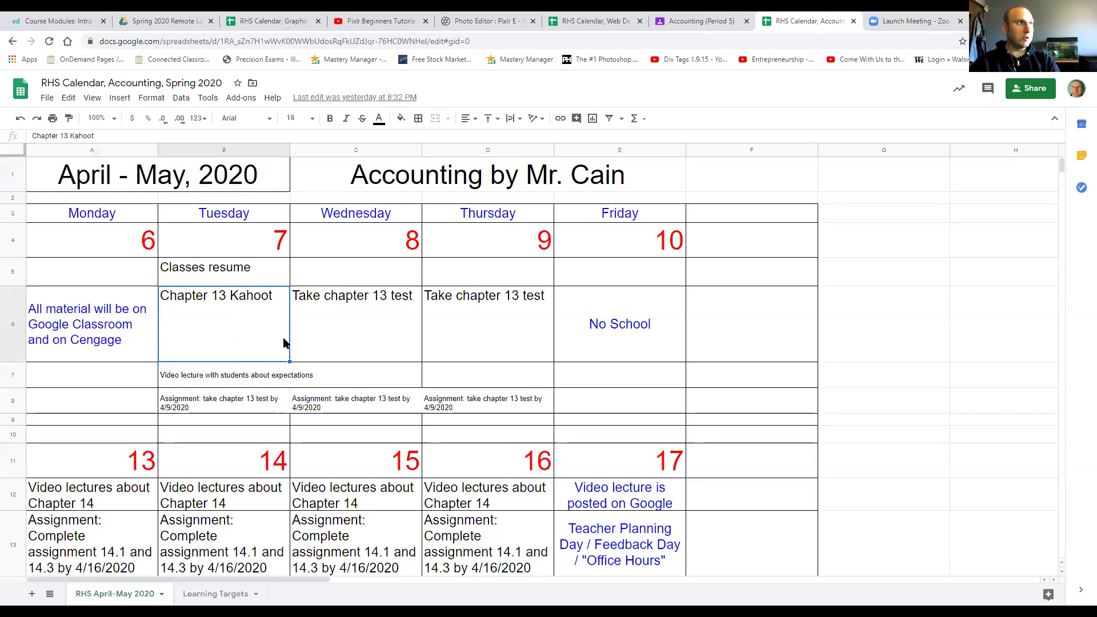
drag(505, 320, 370, 316)
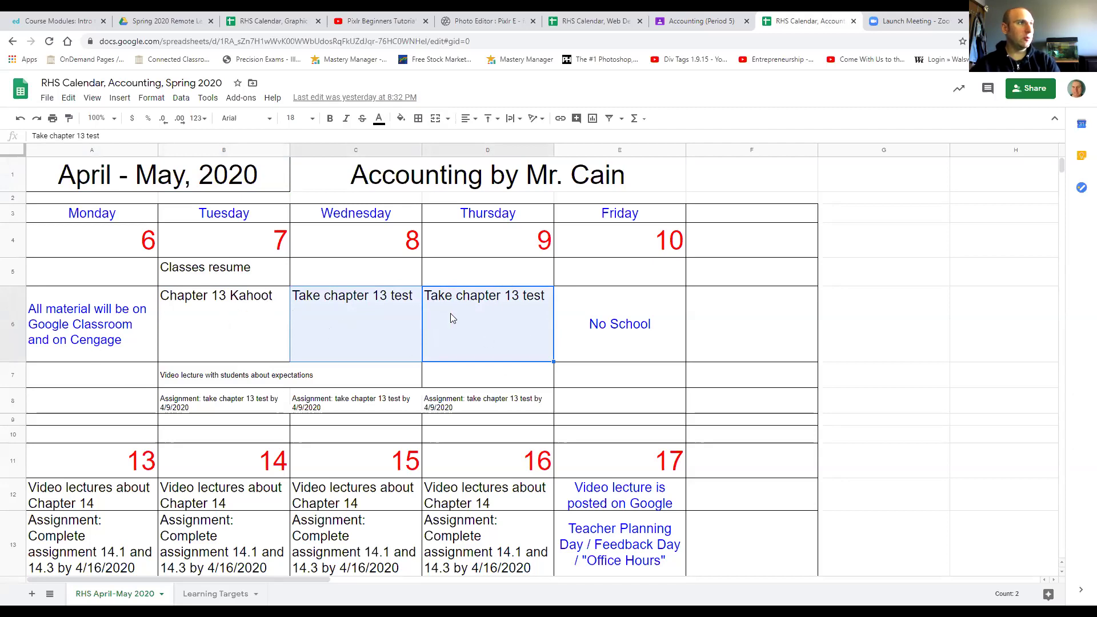
scroll(450, 314, down, 1)
scroll(450, 326, down, 1)
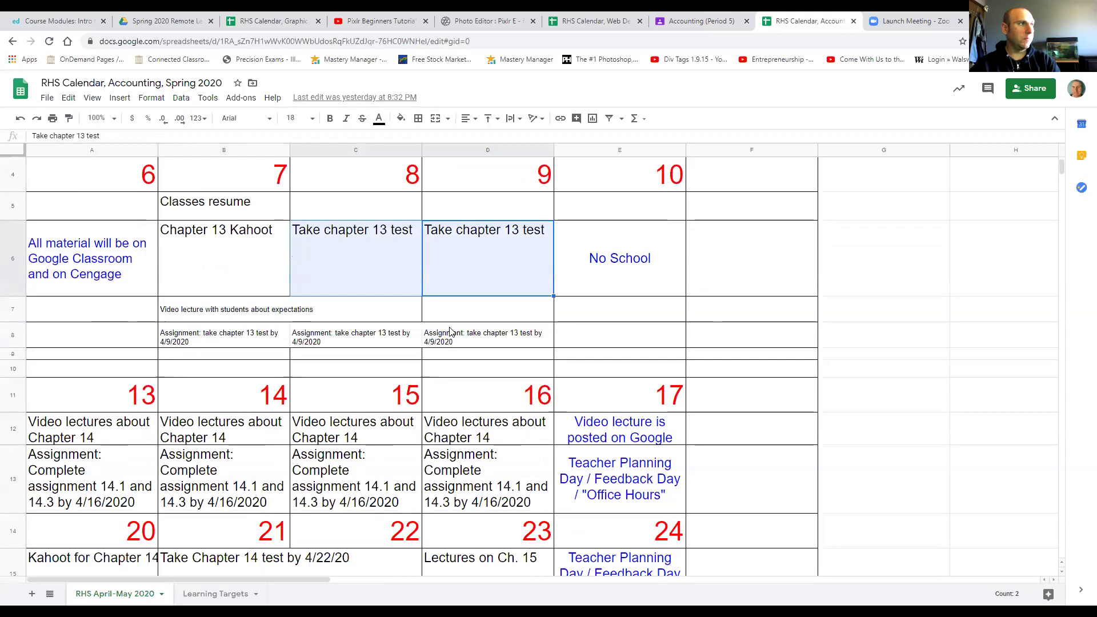
scroll(446, 330, down, 3)
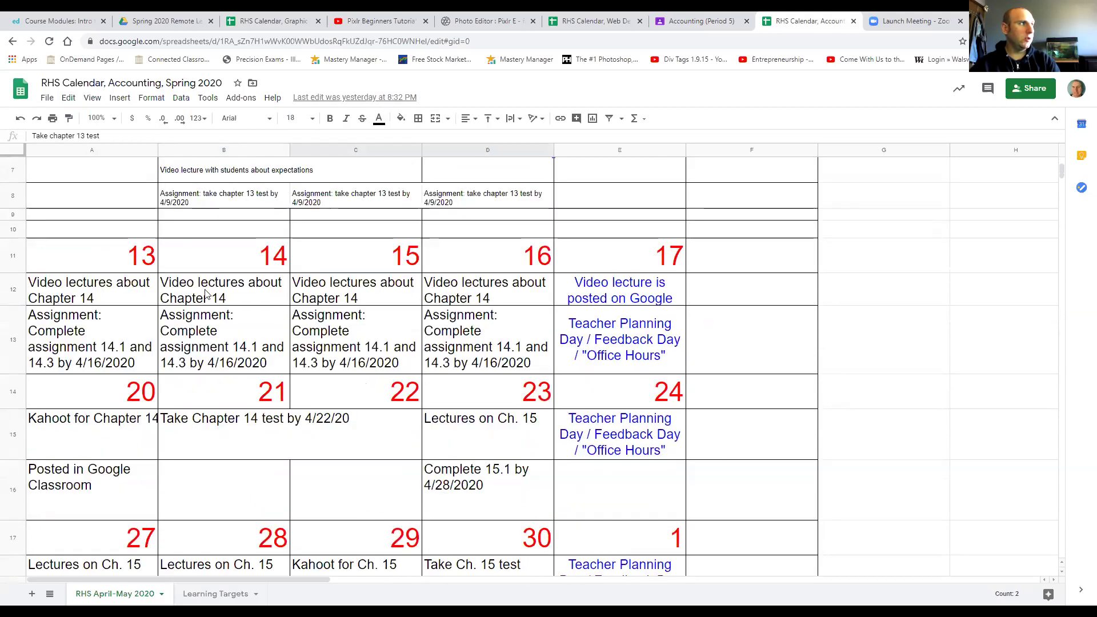
drag(75, 293, 483, 311)
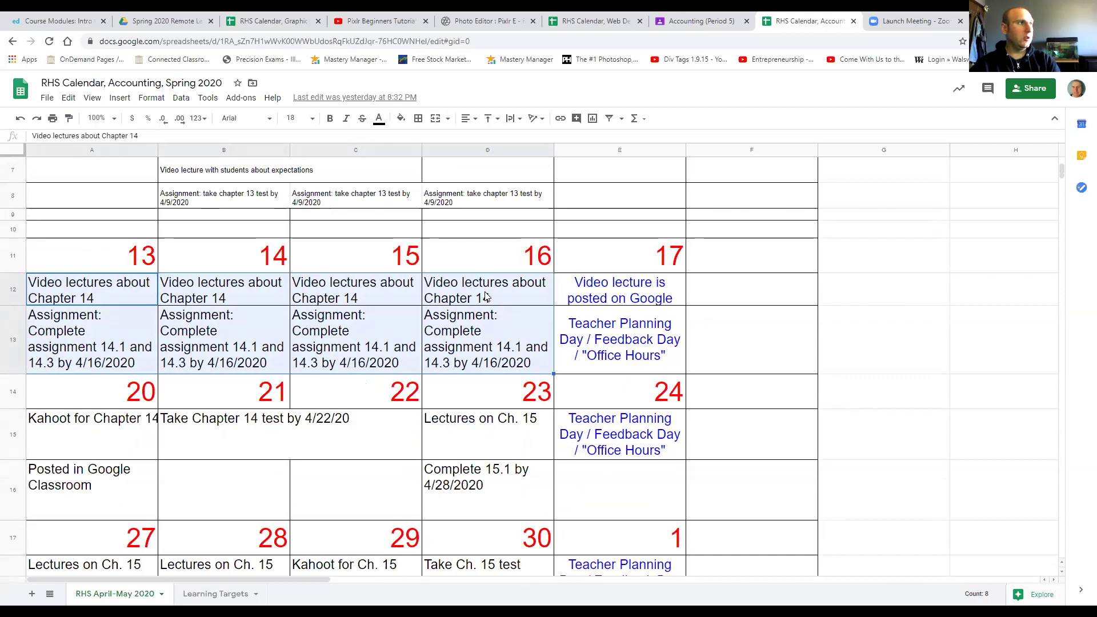
click(111, 339)
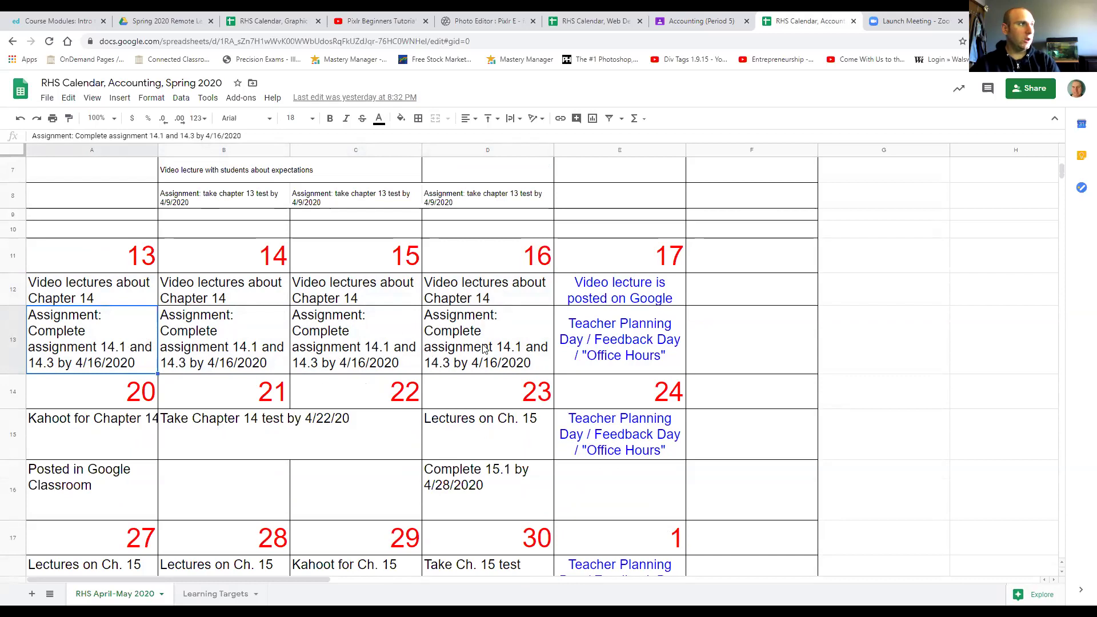
click(102, 422)
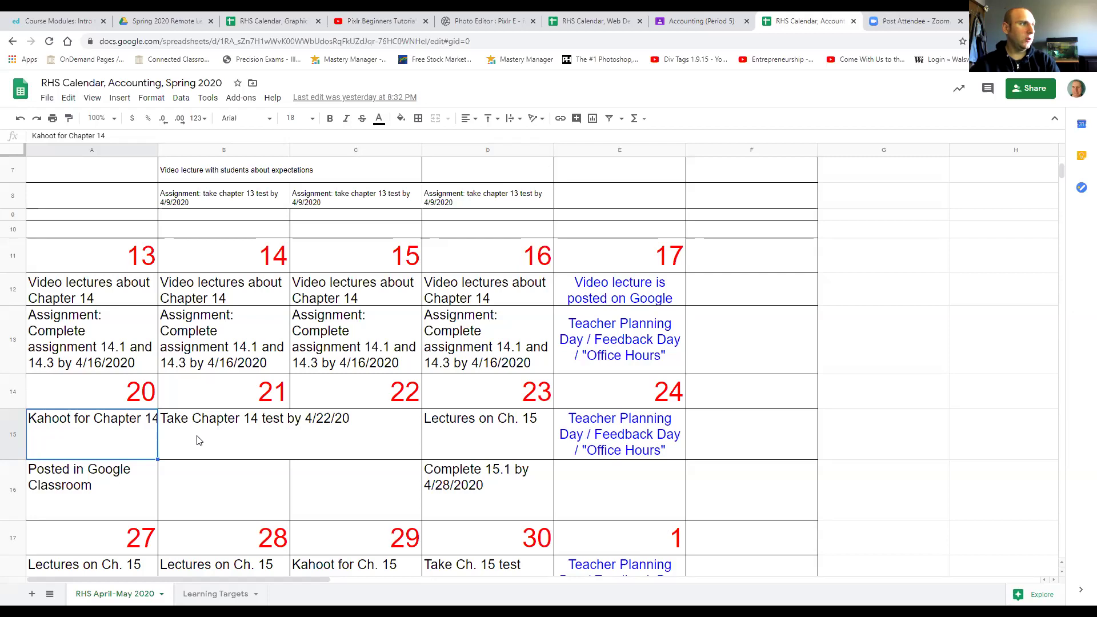
drag(198, 438, 336, 446)
scroll(342, 374, down, 1)
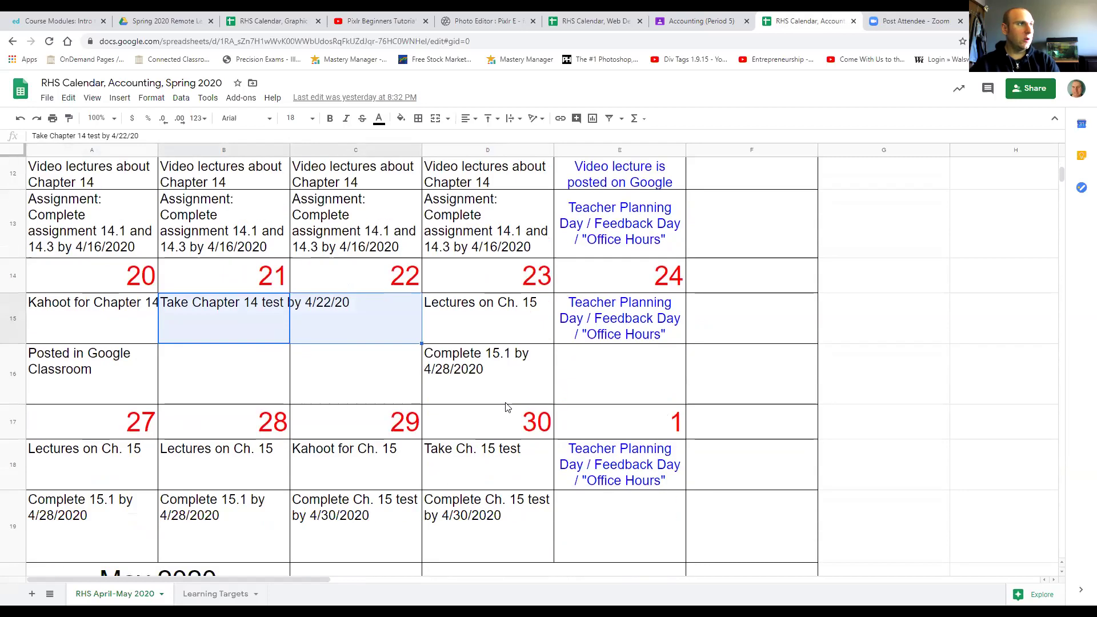
scroll(503, 409, down, 1)
drag(493, 320, 496, 352)
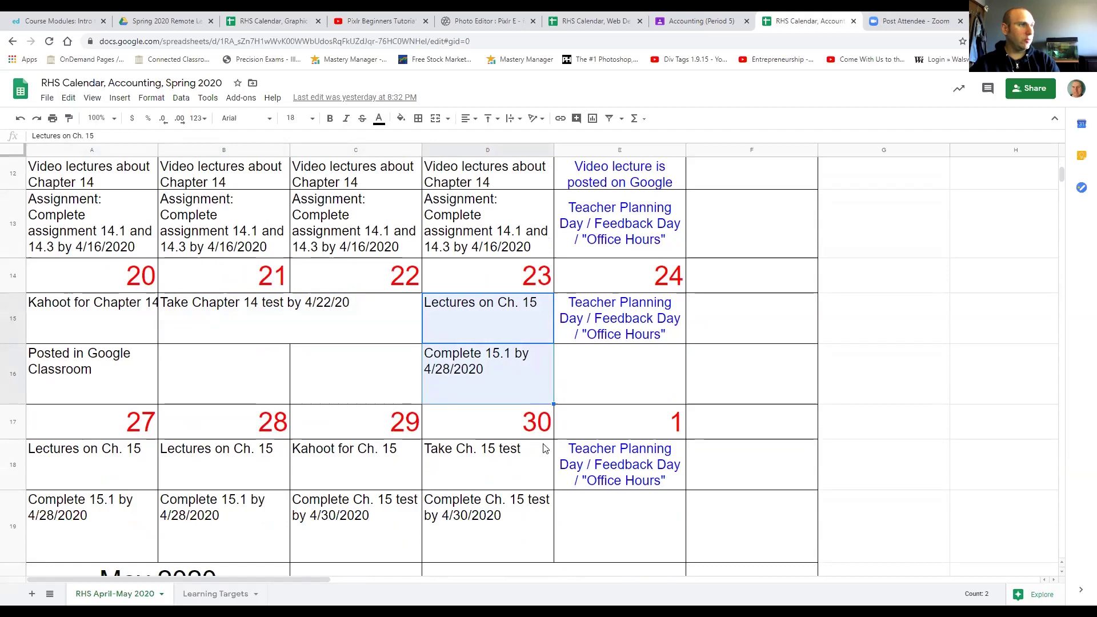
click(583, 335)
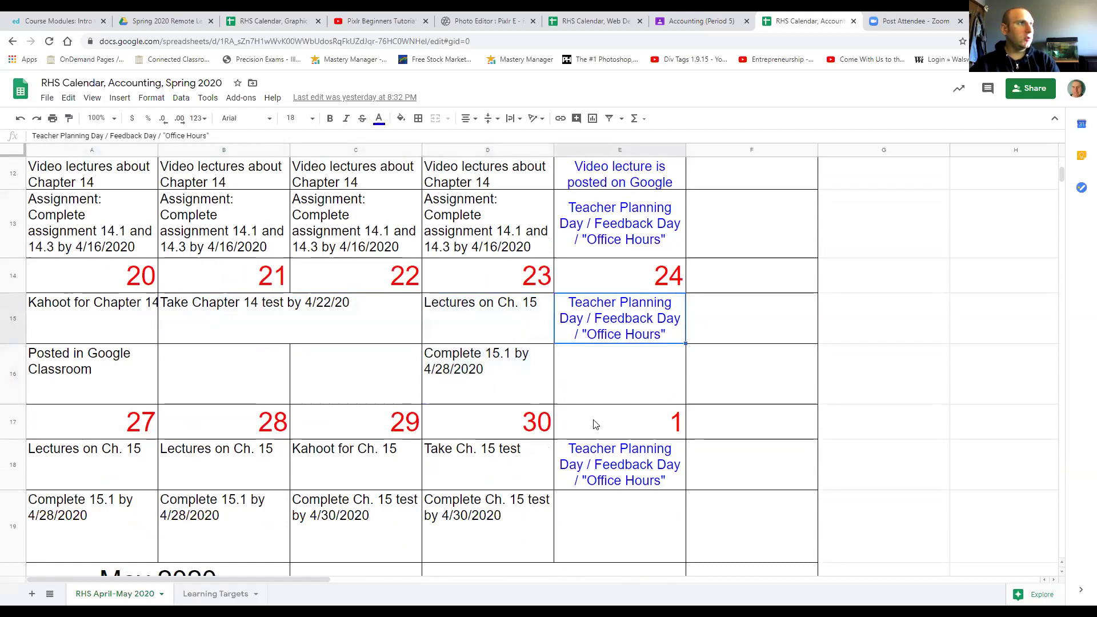
scroll(598, 437, up, 2)
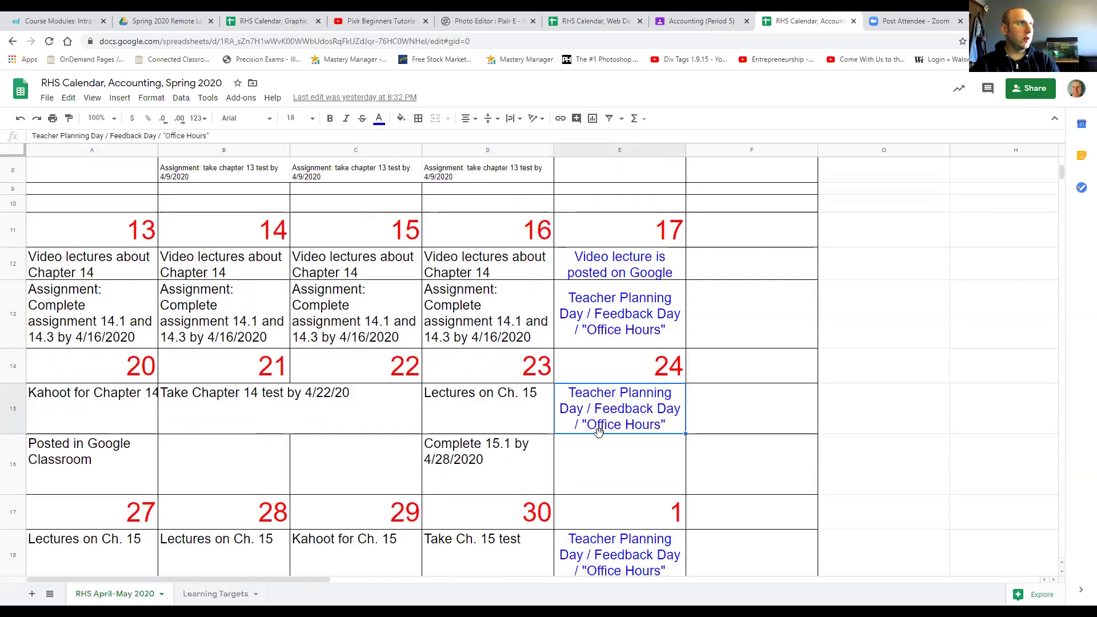
click(582, 321)
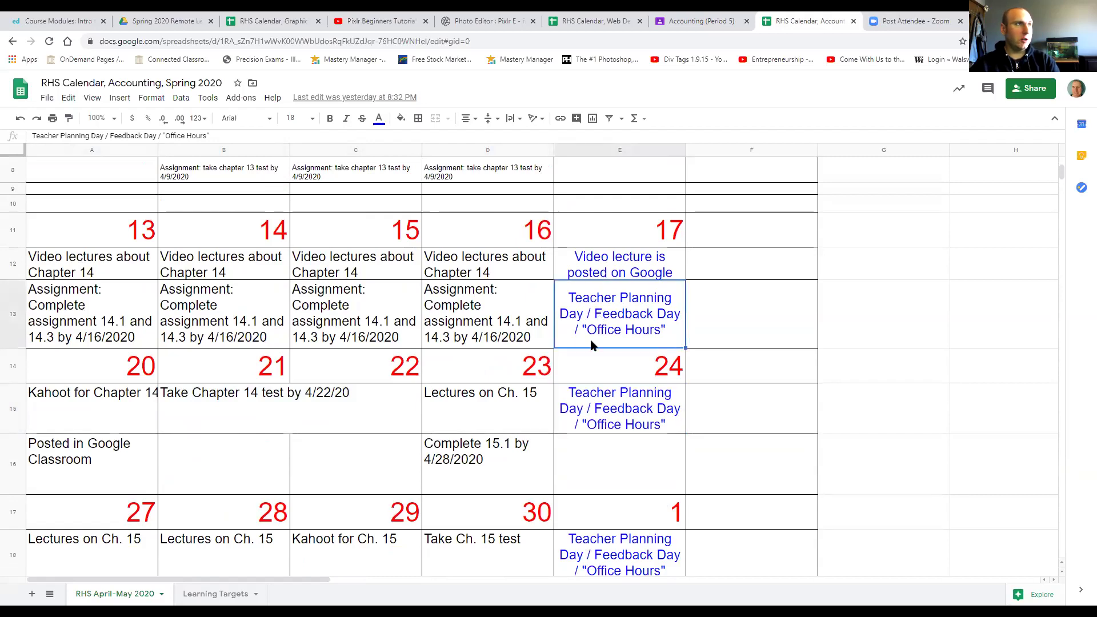
click(586, 406)
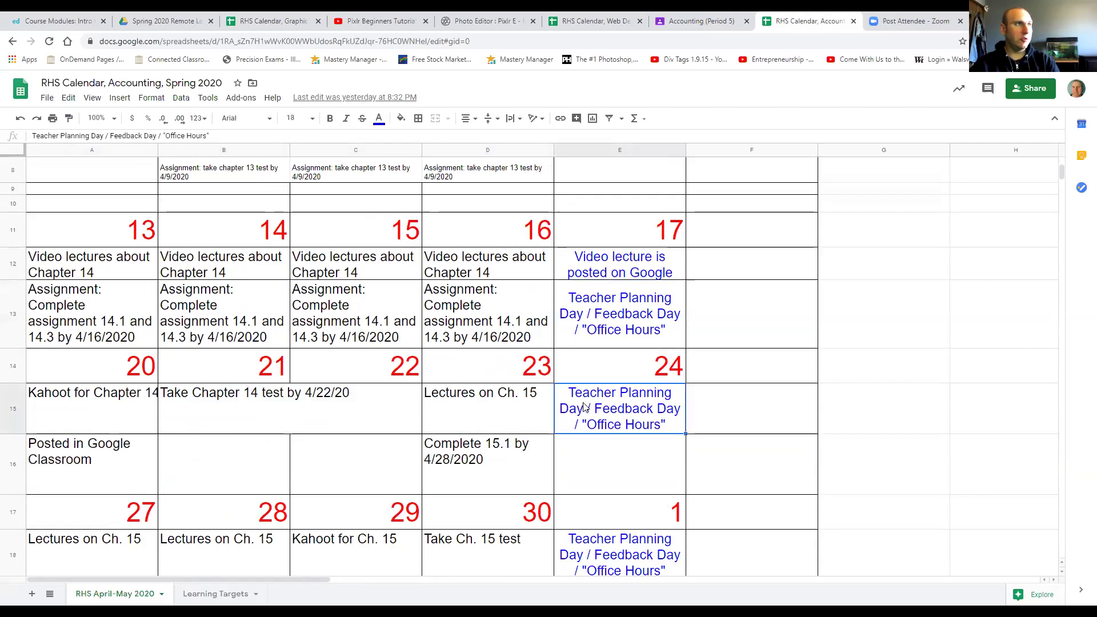
click(597, 314)
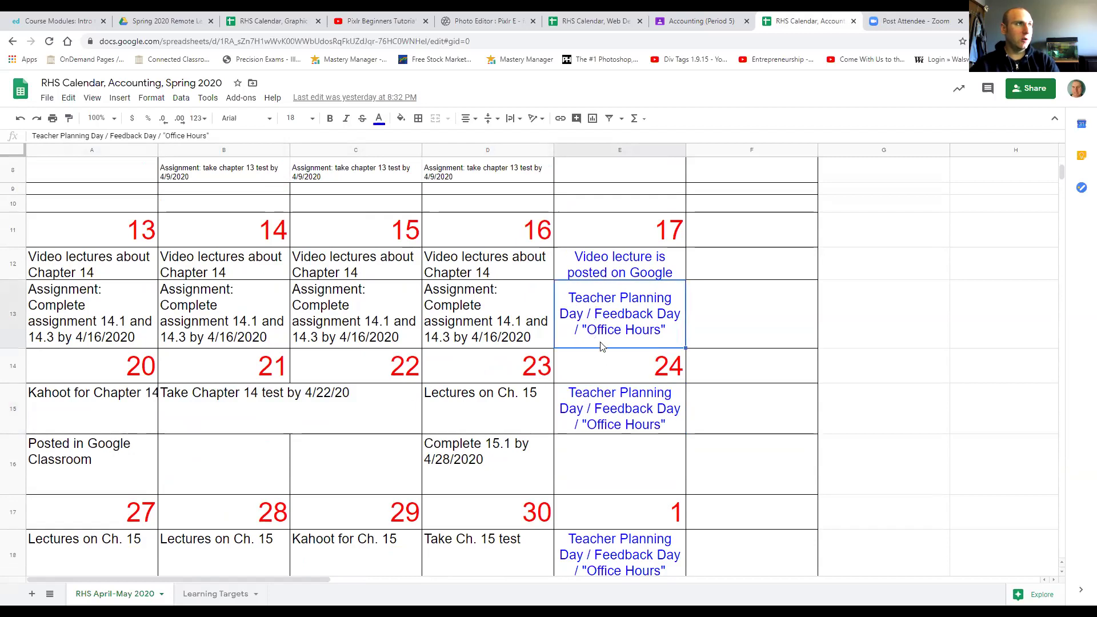
scroll(597, 352, down, 1)
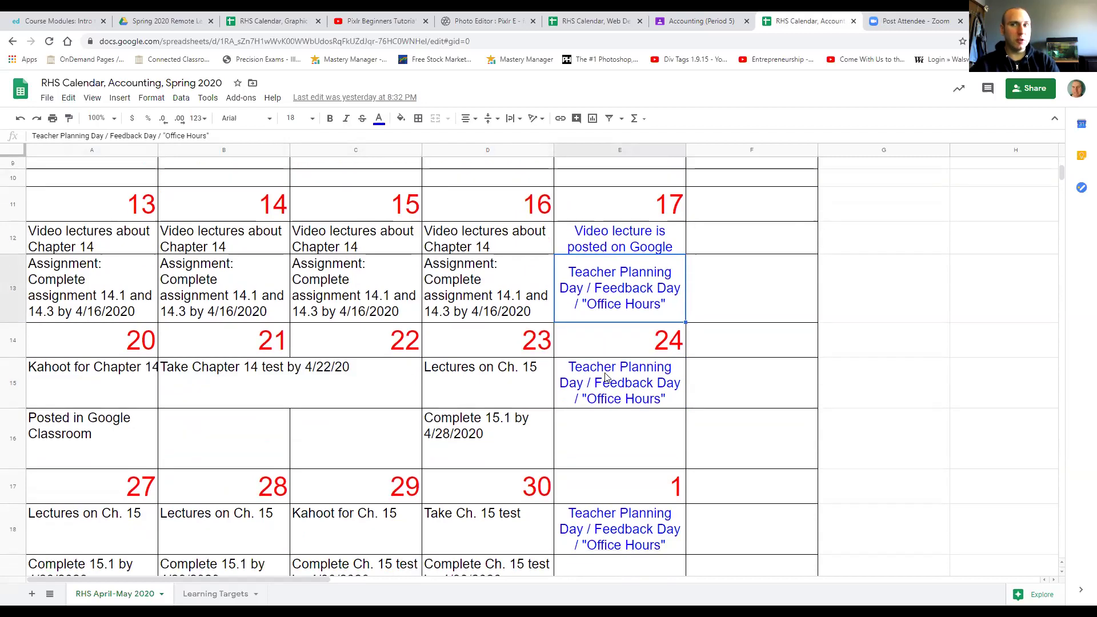
scroll(591, 357, down, 1)
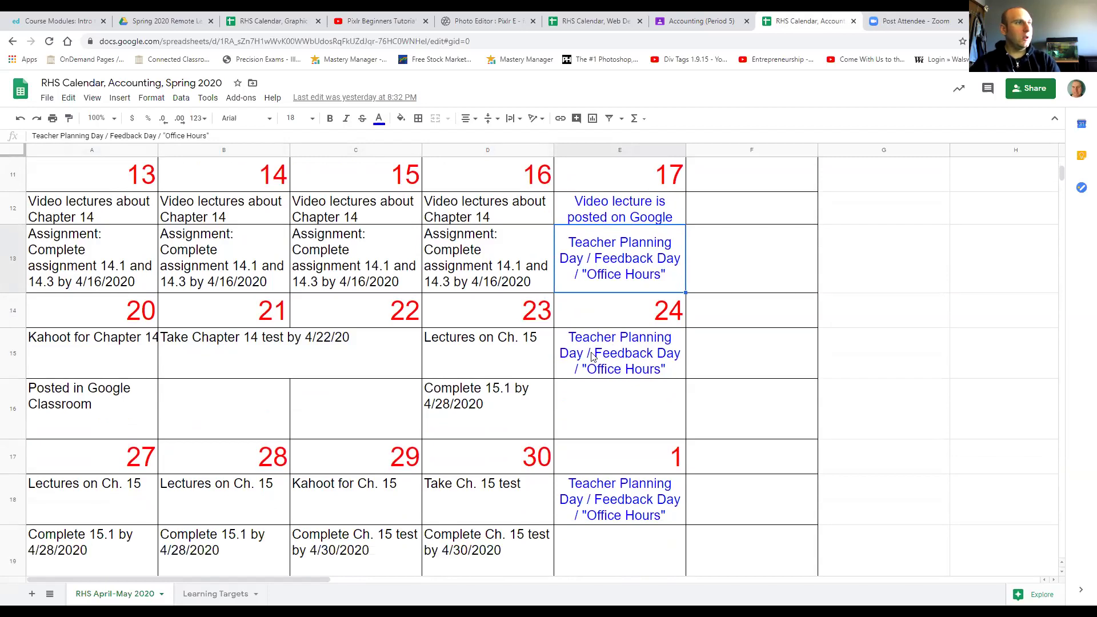
scroll(553, 358, down, 1)
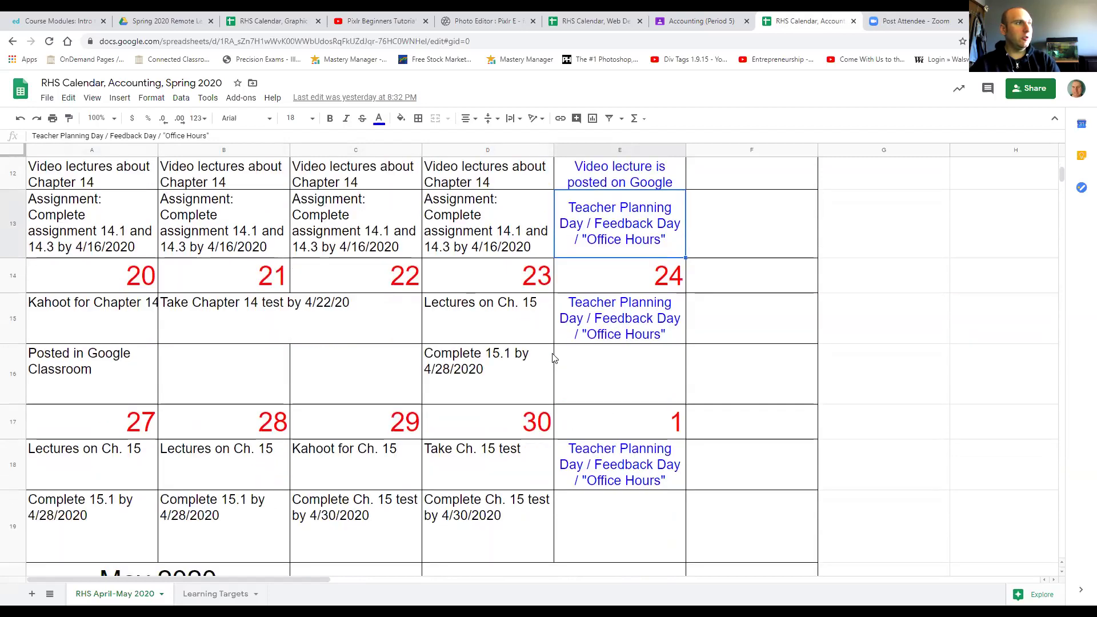
scroll(527, 403, up, 1)
scroll(528, 403, up, 1)
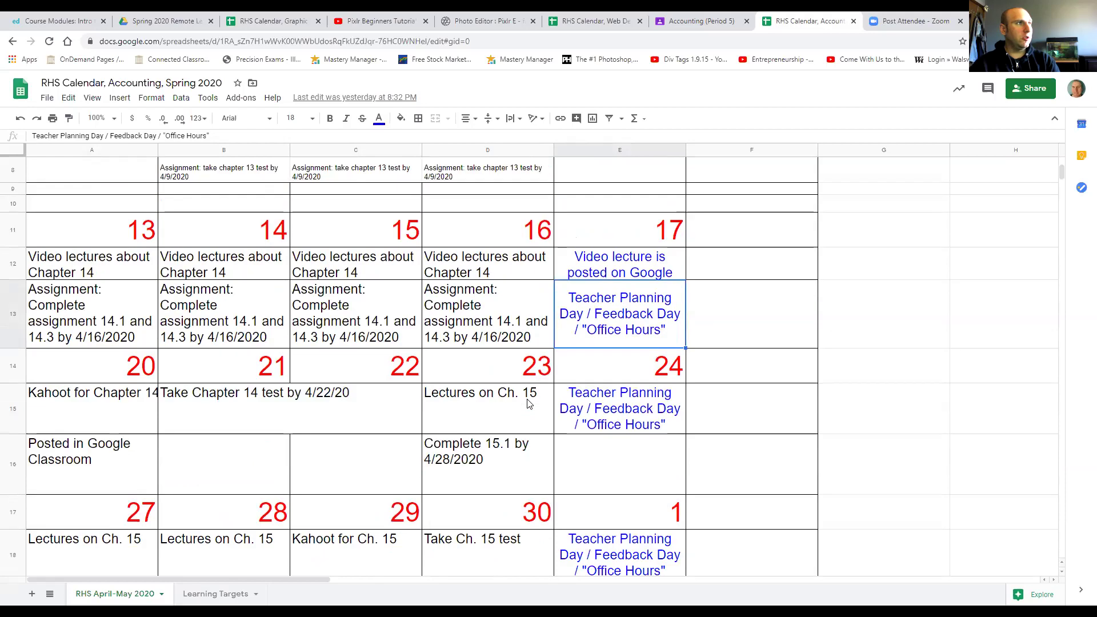
scroll(529, 403, up, 2)
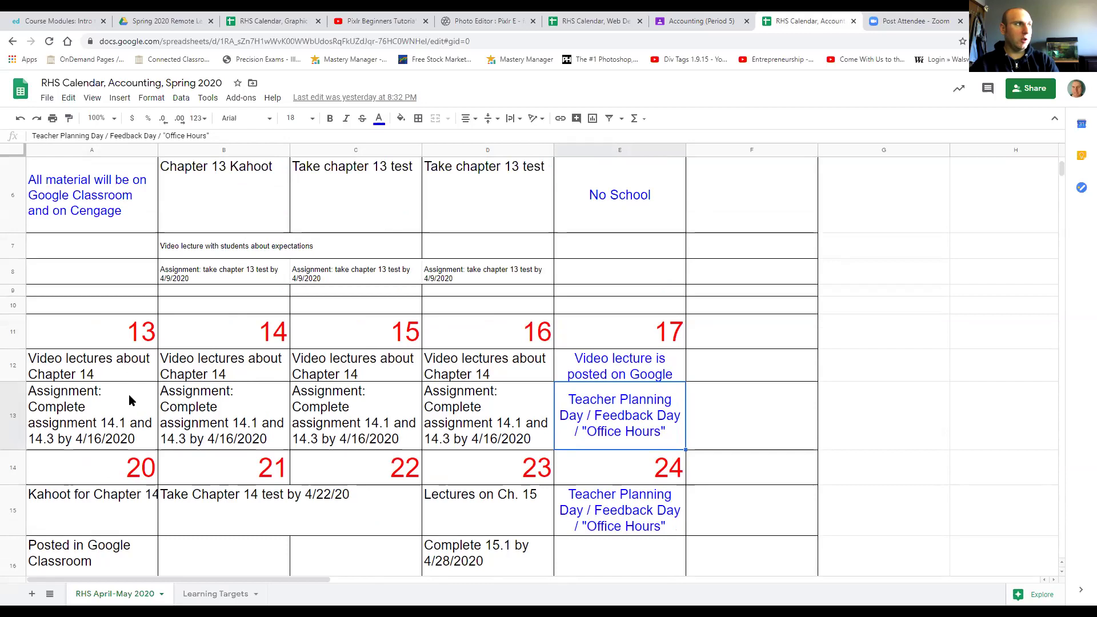
scroll(440, 382, down, 1)
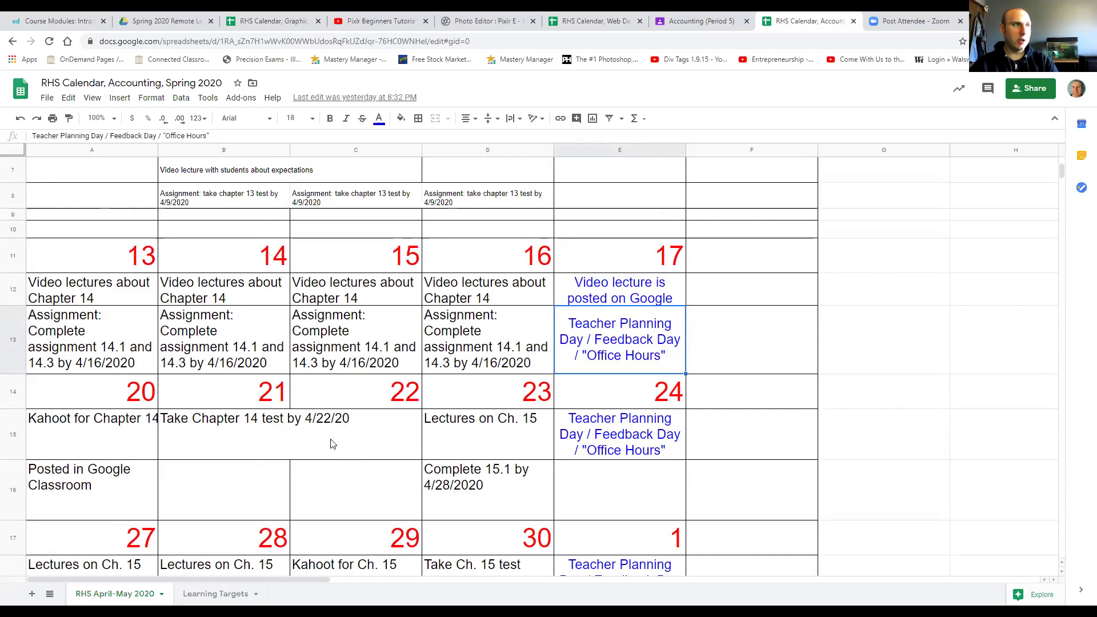
scroll(333, 442, down, 2)
scroll(471, 383, down, 1)
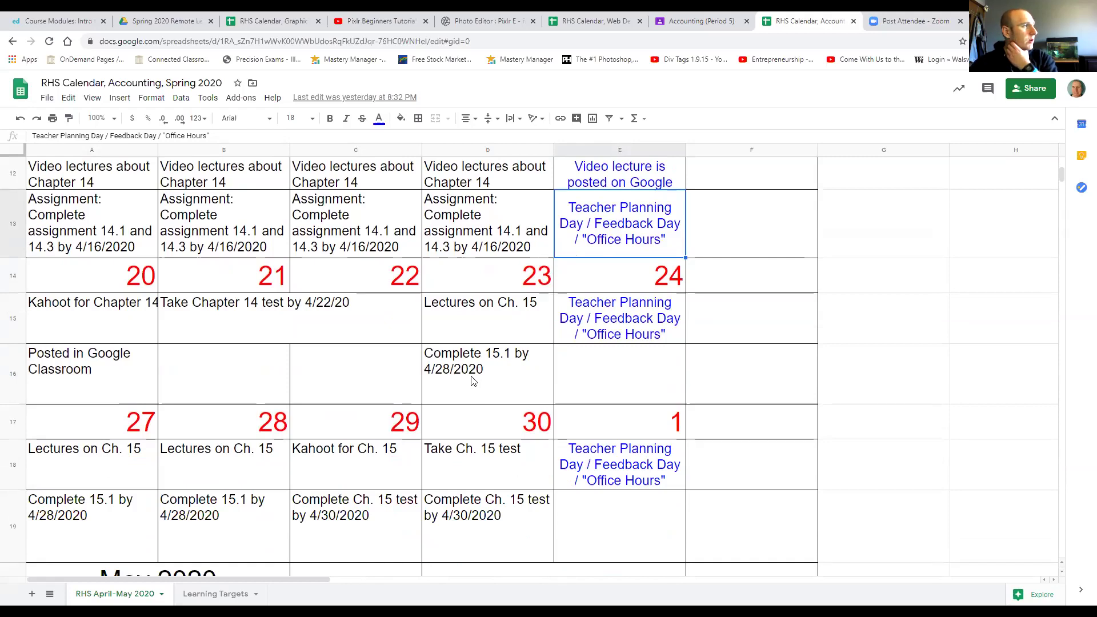
scroll(471, 382, down, 2)
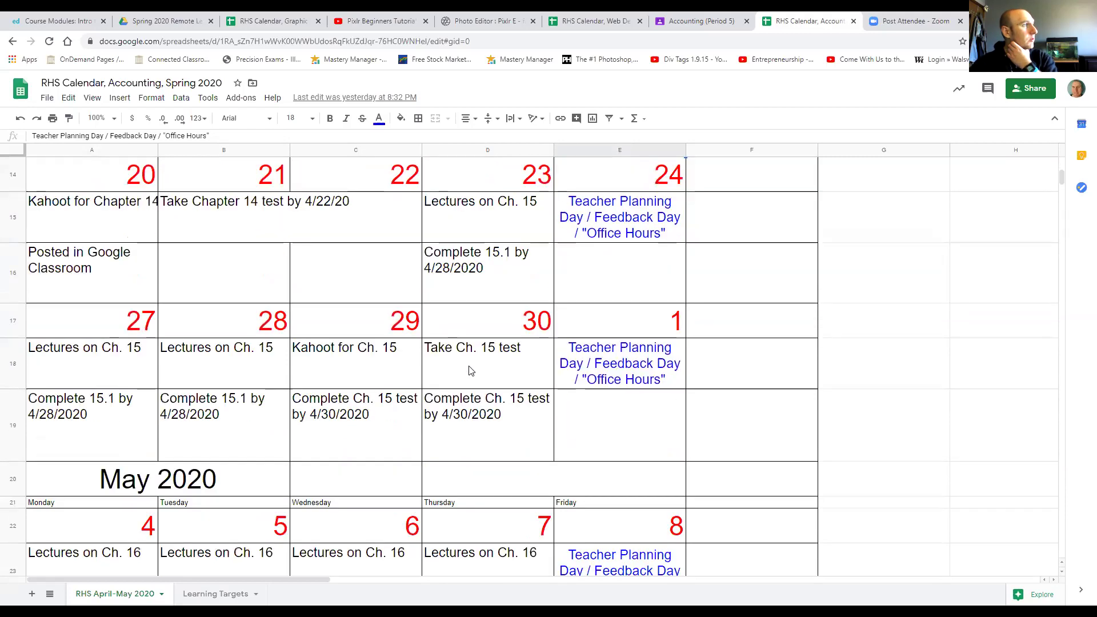
scroll(470, 377, down, 2)
scroll(469, 370, down, 1)
scroll(470, 370, down, 2)
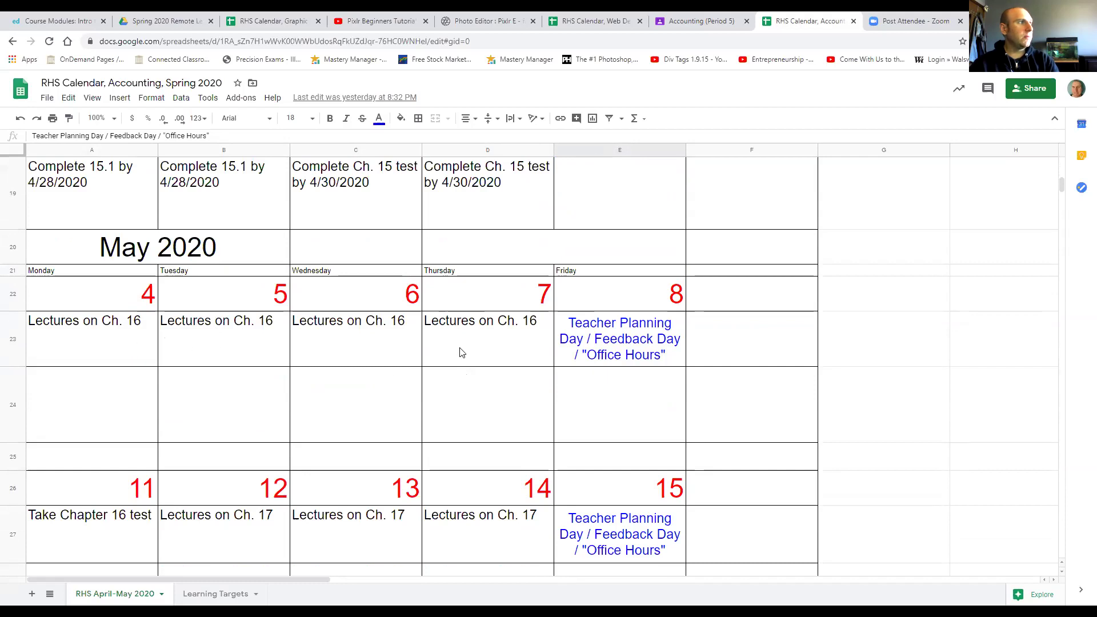
scroll(468, 356, down, 1)
scroll(468, 355, down, 1)
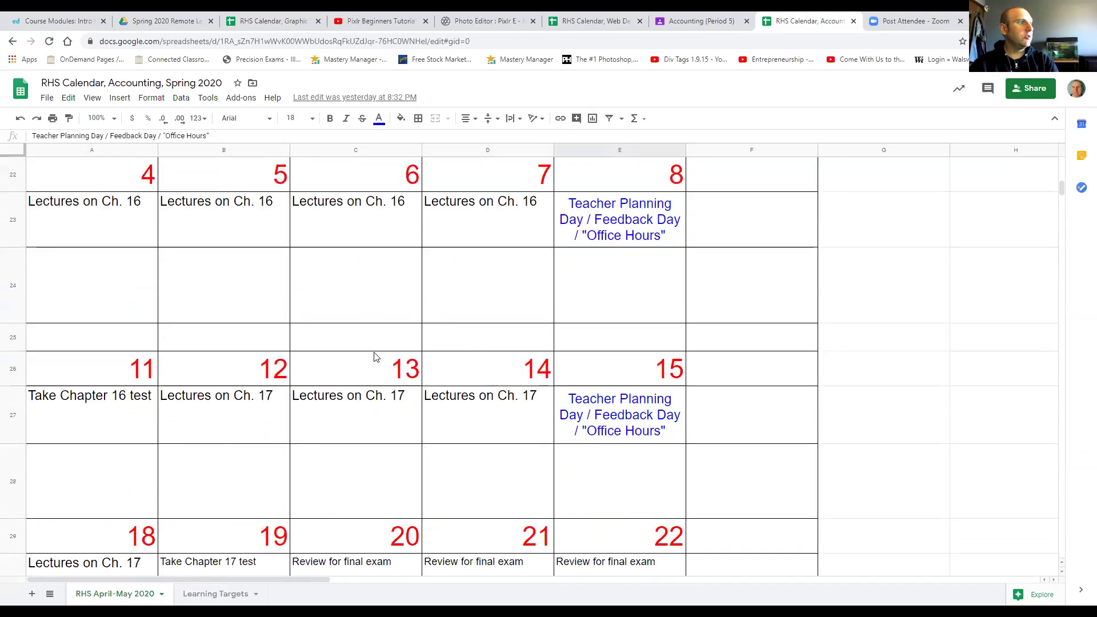
scroll(362, 357, down, 2)
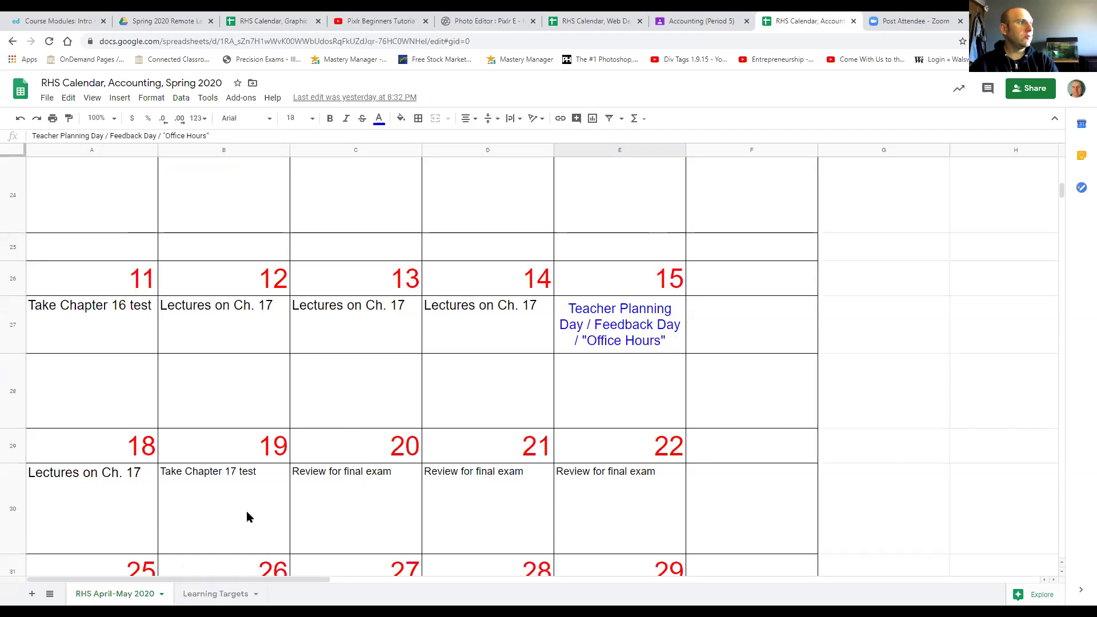
scroll(417, 471, down, 1)
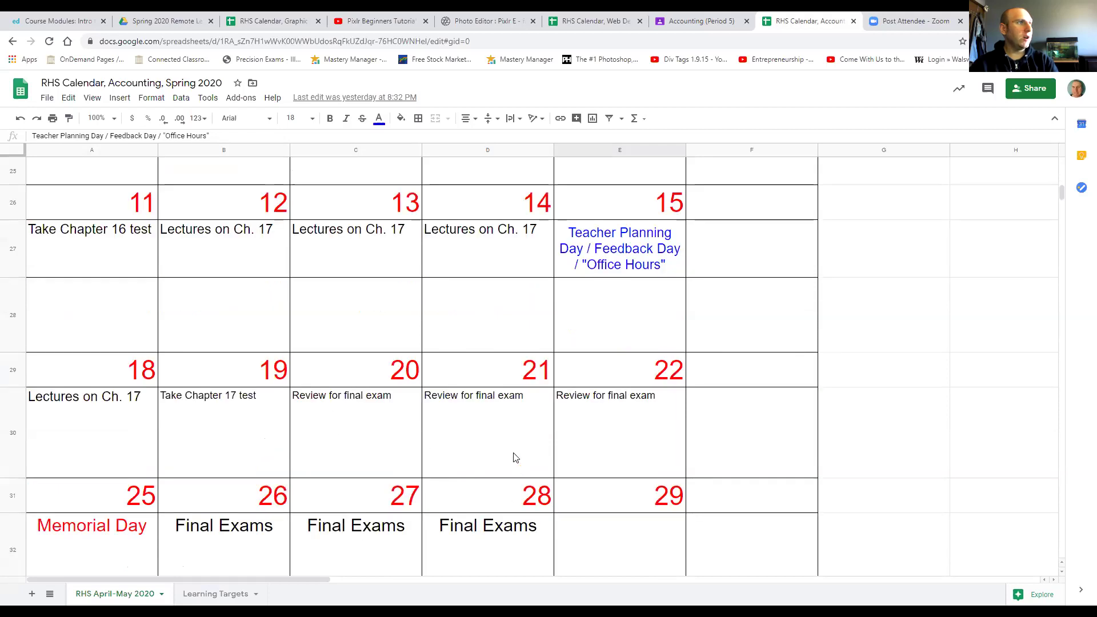
scroll(477, 483, up, 4)
scroll(478, 483, up, 4)
scroll(479, 483, up, 3)
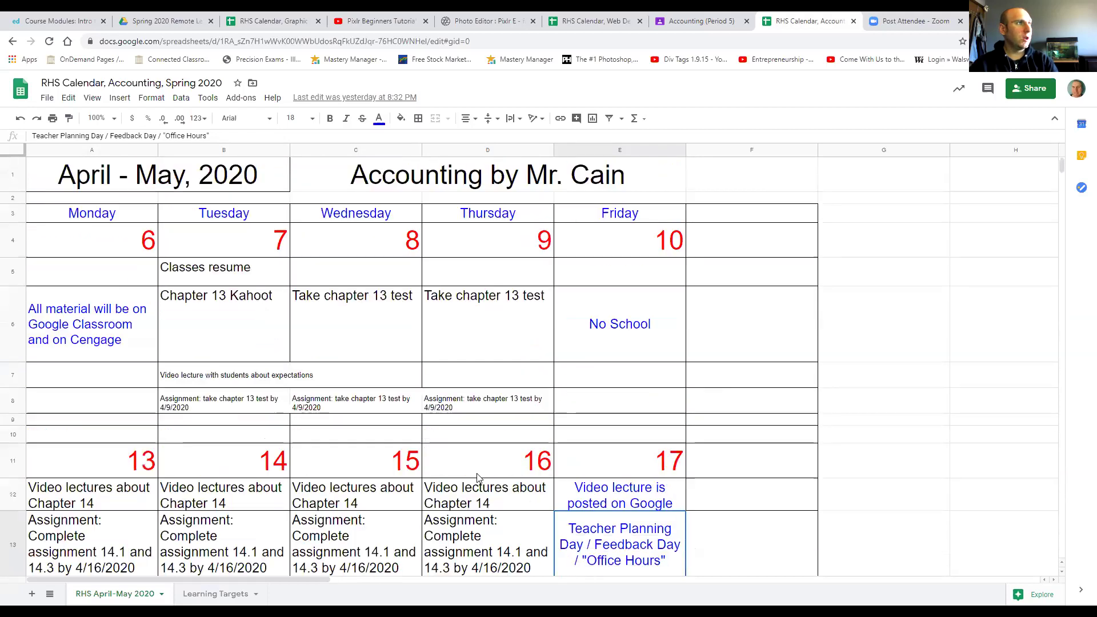